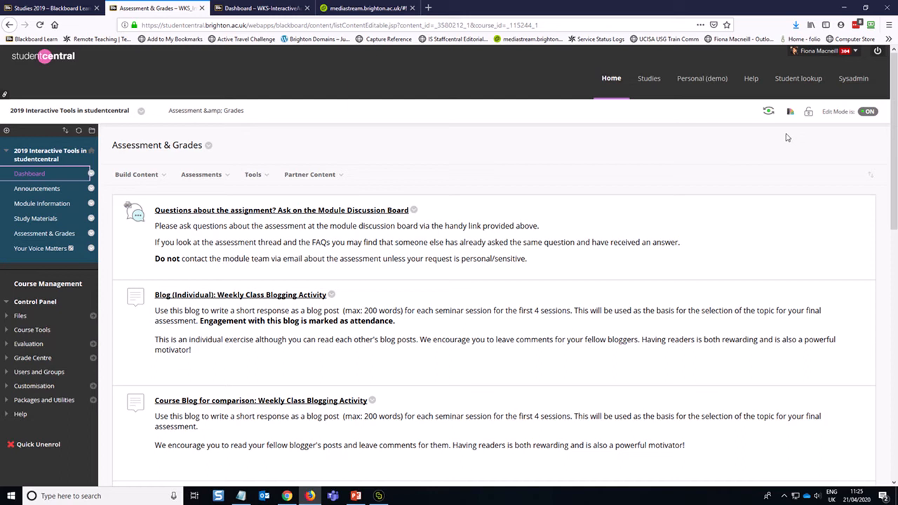
# - Enter Student Preview and go to the Assessment & Grades page
pyautogui.click(769, 111)
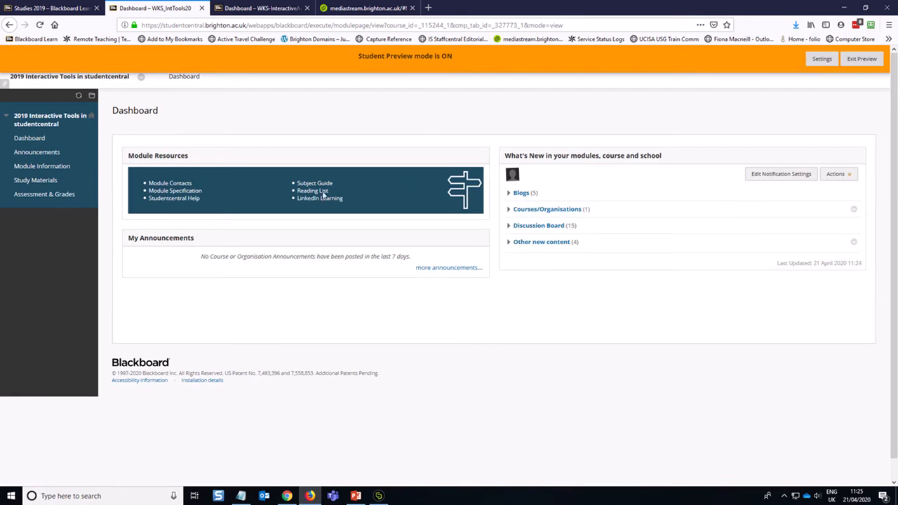
pyautogui.click(50, 195)
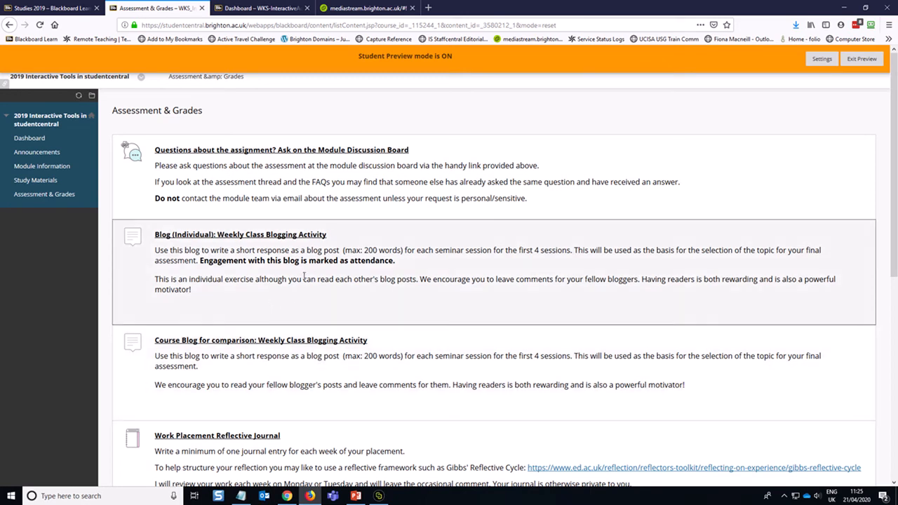
# - Open Blog (Individual): Weekly Class Blogging Activity, currently empty for the preview user
pyautogui.click(241, 235)
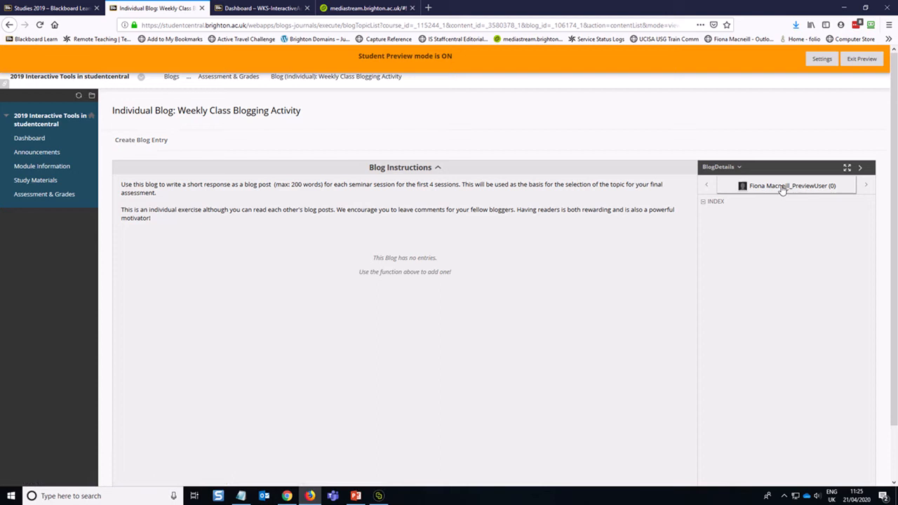
# - Switch to the classmate's blog containing the 'Quizzing options' entry via the user selector
pyautogui.click(784, 185)
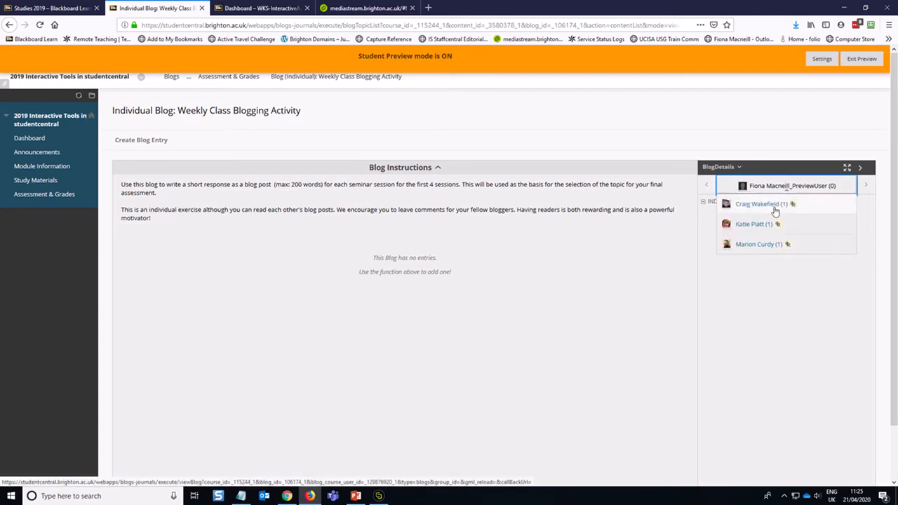
pyautogui.click(761, 204)
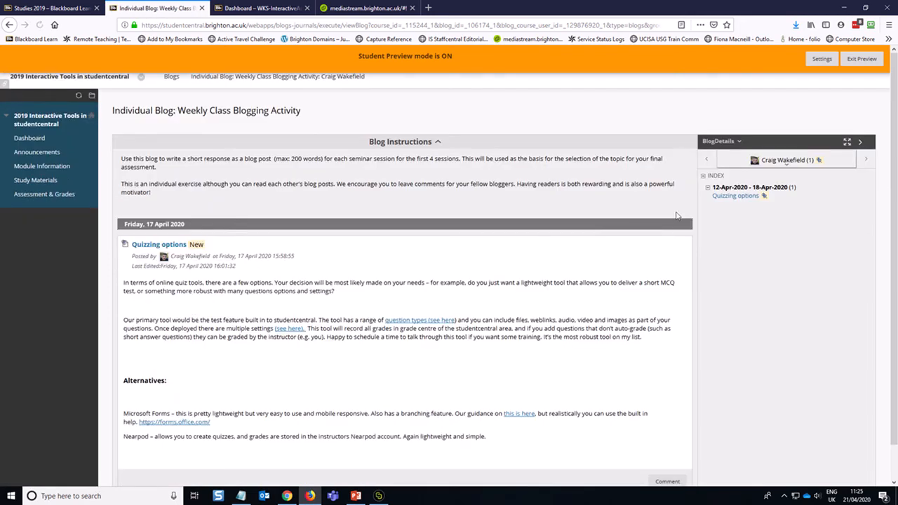
pyautogui.scroll(-1, 607, 230)
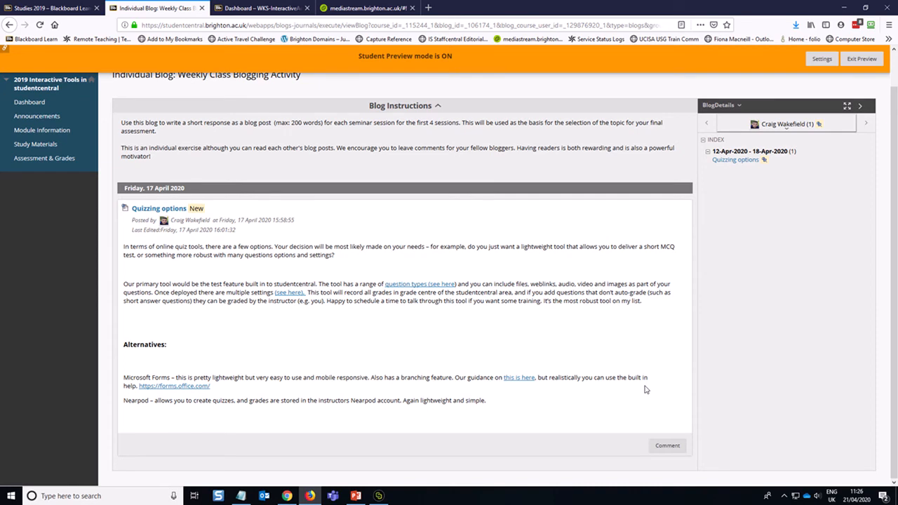
pyautogui.scroll(2, 646, 390)
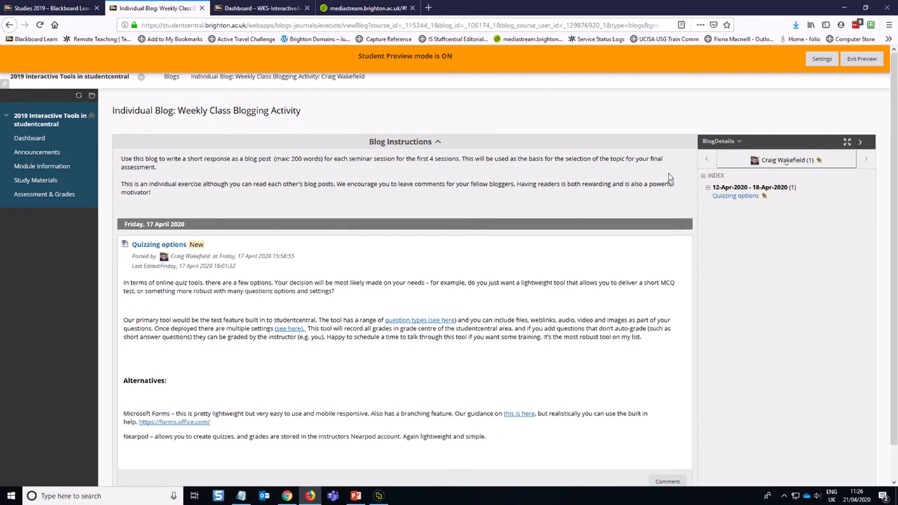
# - View the empty preview-user blog, then the classmate's blog with the '4 Week Reflections' entry
pyautogui.click(762, 161)
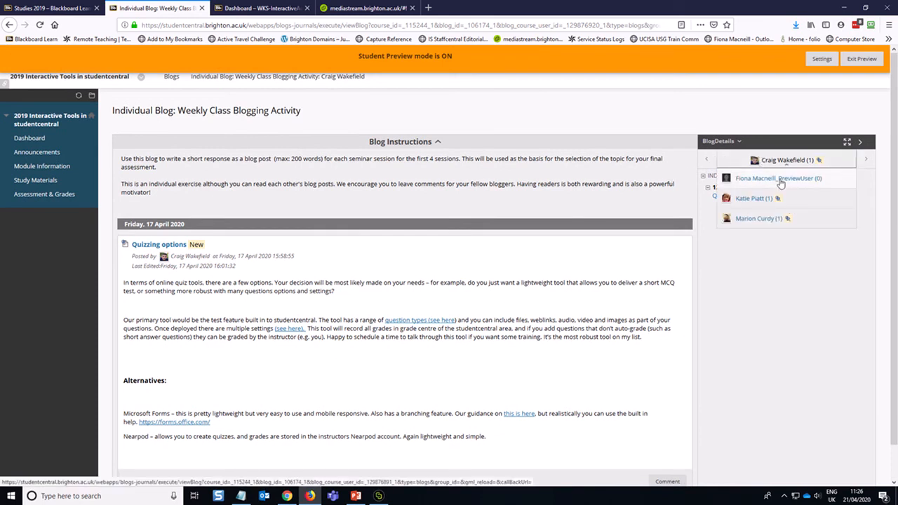
pyautogui.click(779, 179)
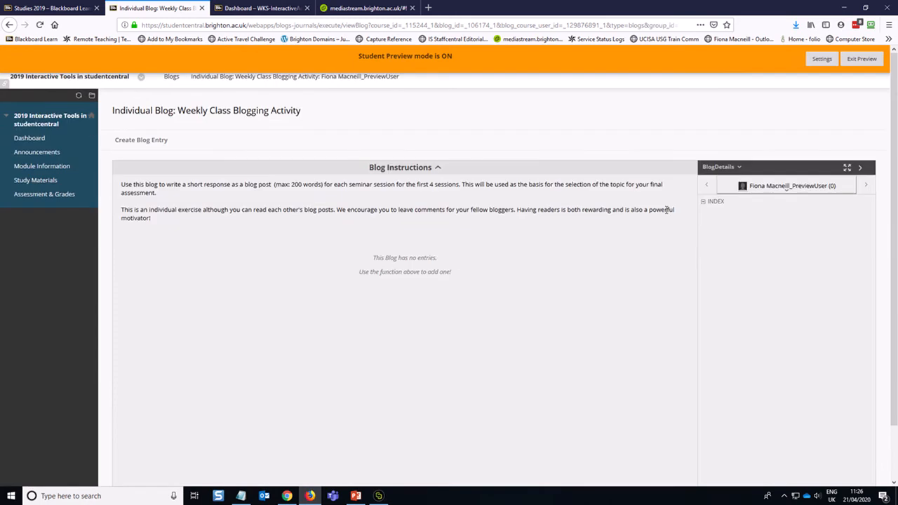
pyautogui.click(766, 192)
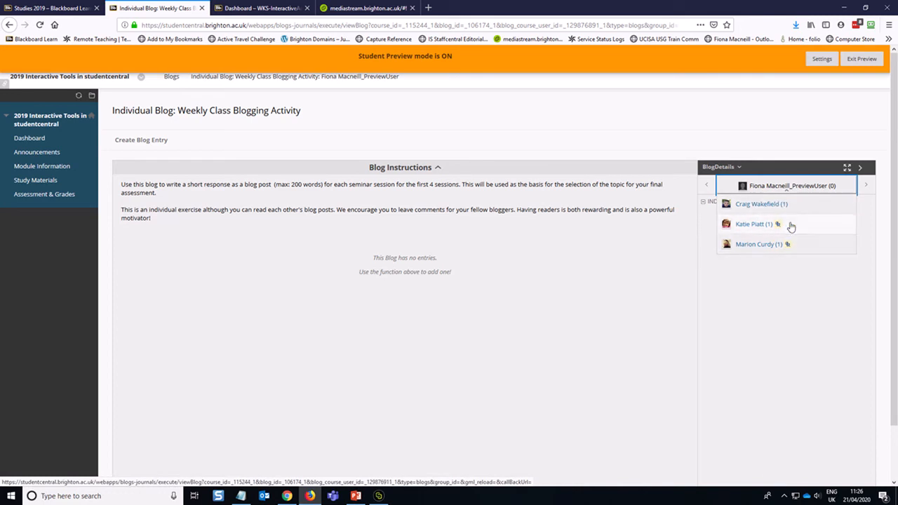
pyautogui.click(787, 226)
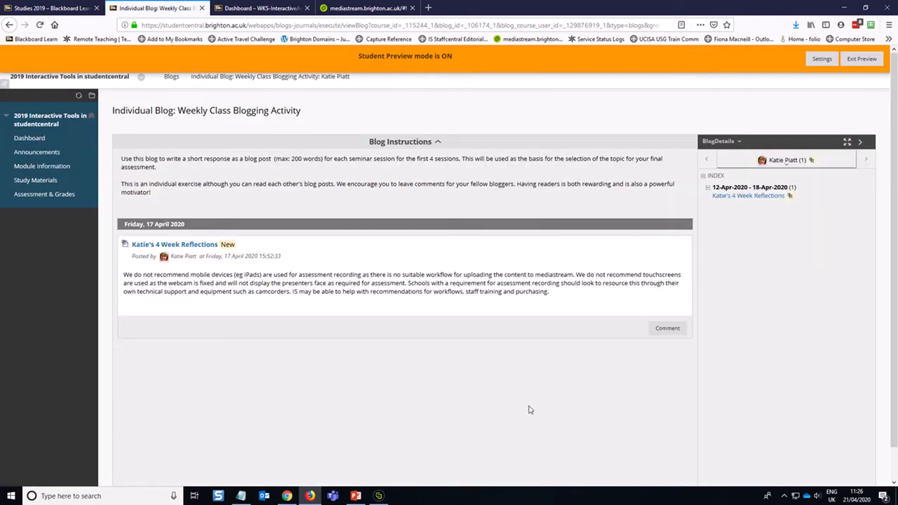
# - Go back to Assessment & Grades where the Course Blog item is listed
pyautogui.click(40, 196)
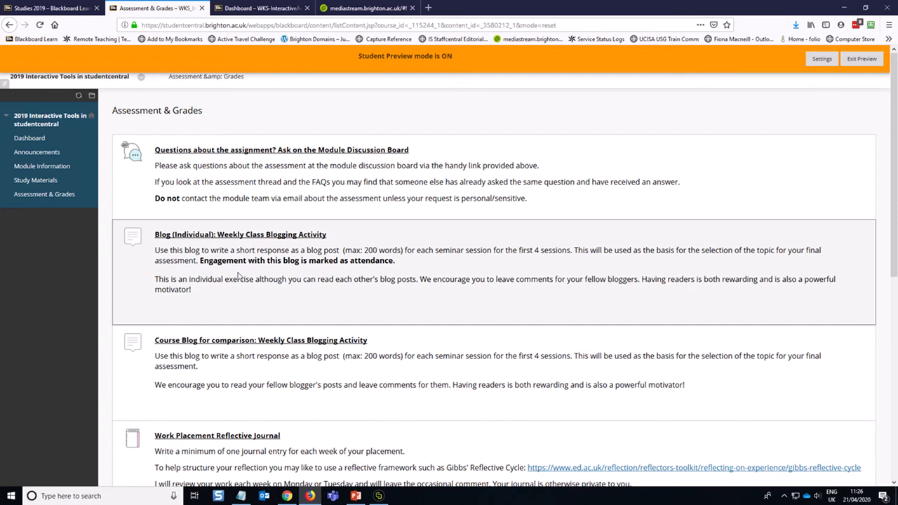
pyautogui.scroll(-1, 273, 336)
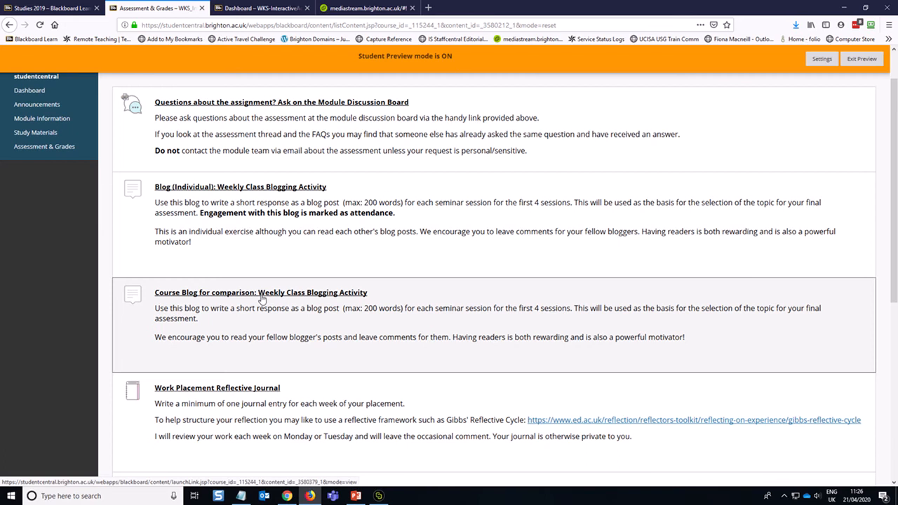
# - Open Course Blog for comparison: Weekly Class Blogging Activity with its two member posts
pyautogui.click(260, 297)
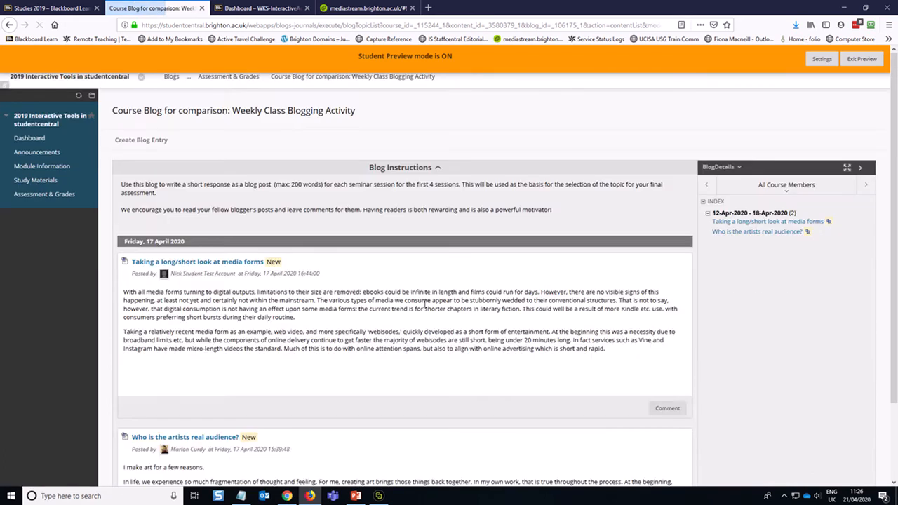
pyautogui.scroll(-2, 560, 202)
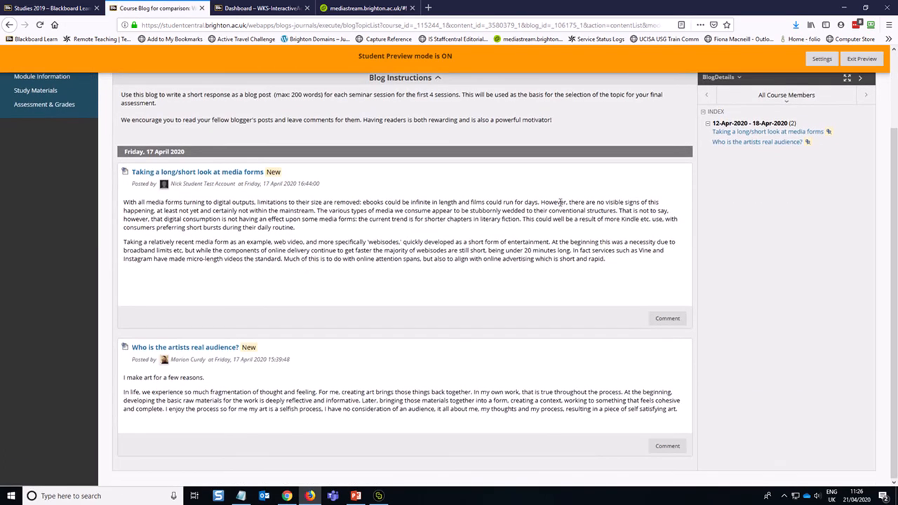
pyautogui.scroll(1, 561, 202)
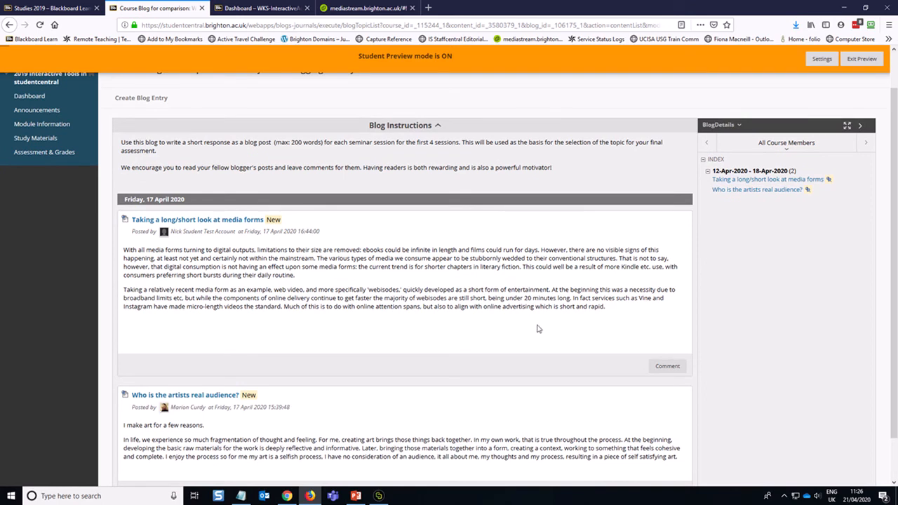
pyautogui.scroll(1, 467, 299)
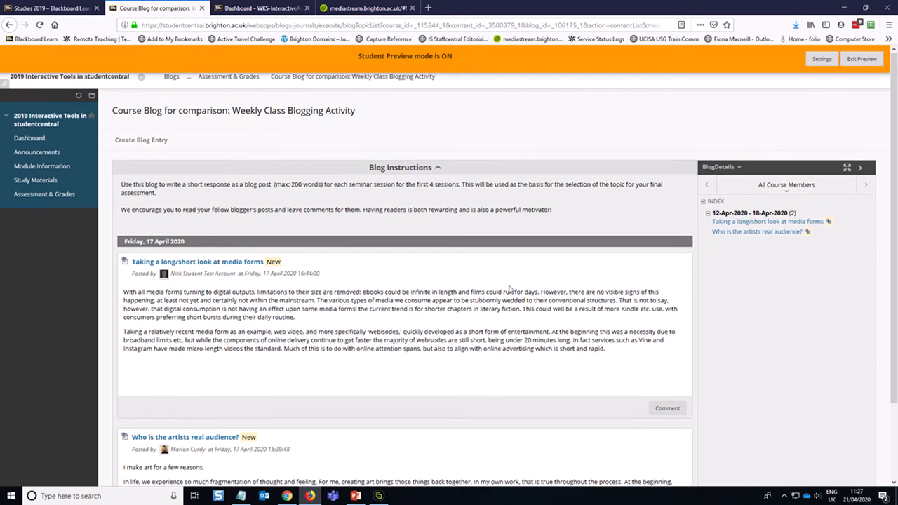
pyautogui.click(760, 189)
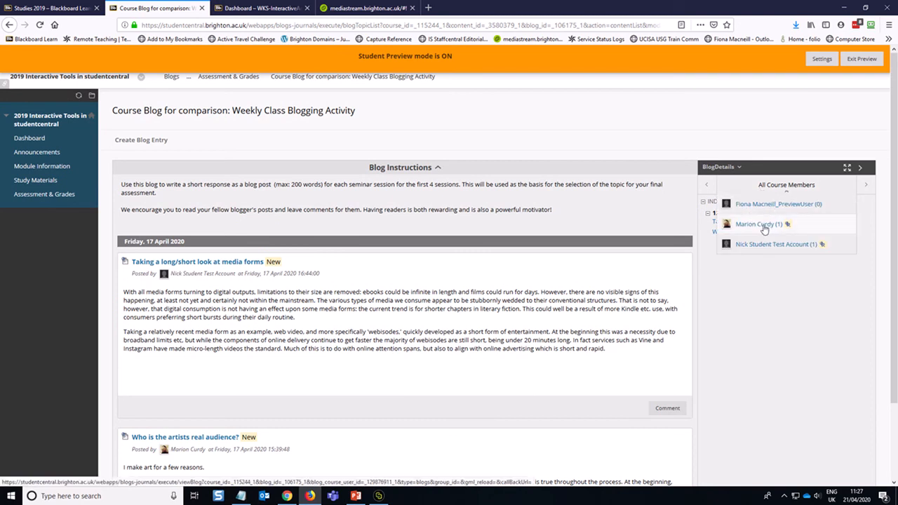
pyautogui.click(762, 224)
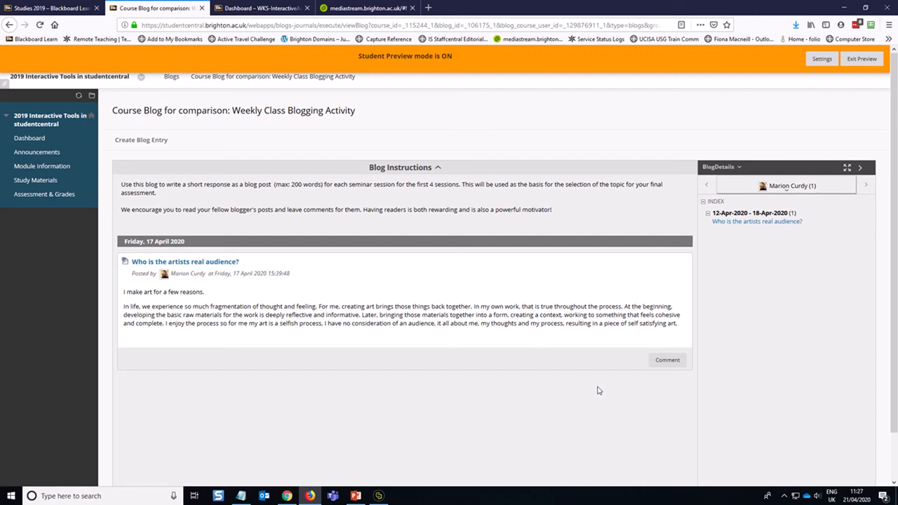
# - Set the member filter back to All Course Members so both entries are listed
pyautogui.click(768, 190)
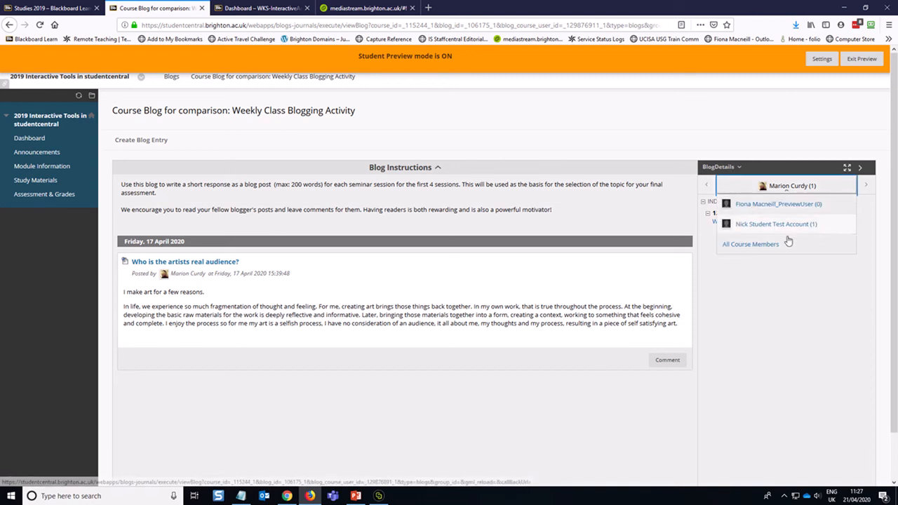
pyautogui.click(750, 244)
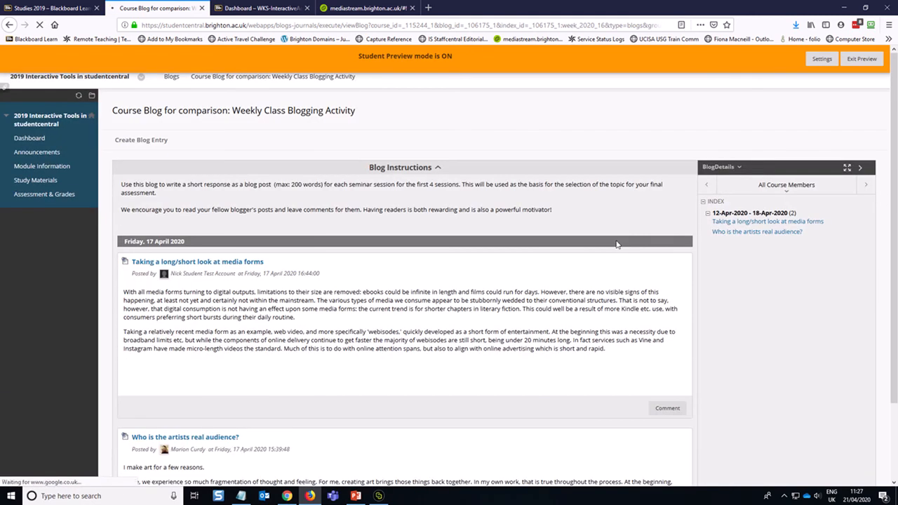
pyautogui.scroll(-2, 605, 199)
pyautogui.scroll(2, 604, 197)
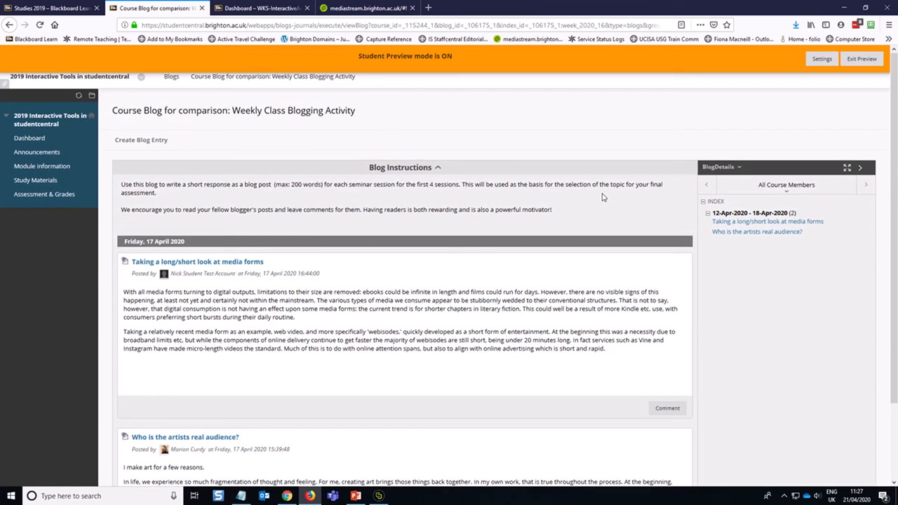